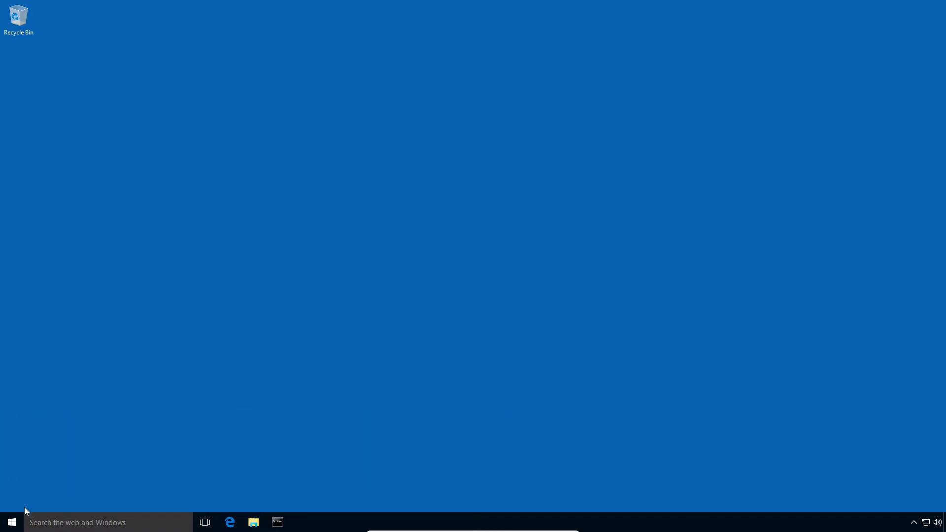
# In the Start menu's All apps list, expand the MySQL folder to show its shortcuts.
pyautogui.click(12, 521)
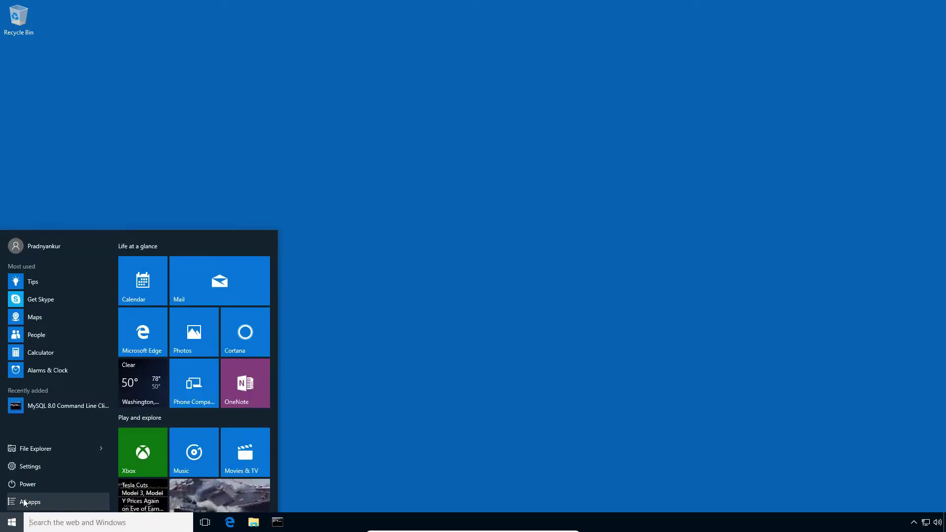
pyautogui.click(24, 502)
pyautogui.scroll(-5, 57, 365)
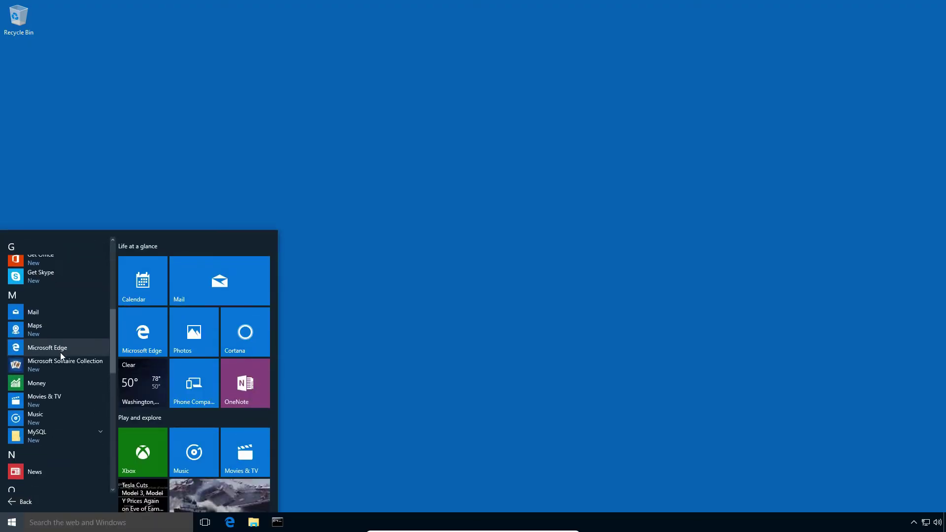
pyautogui.click(60, 406)
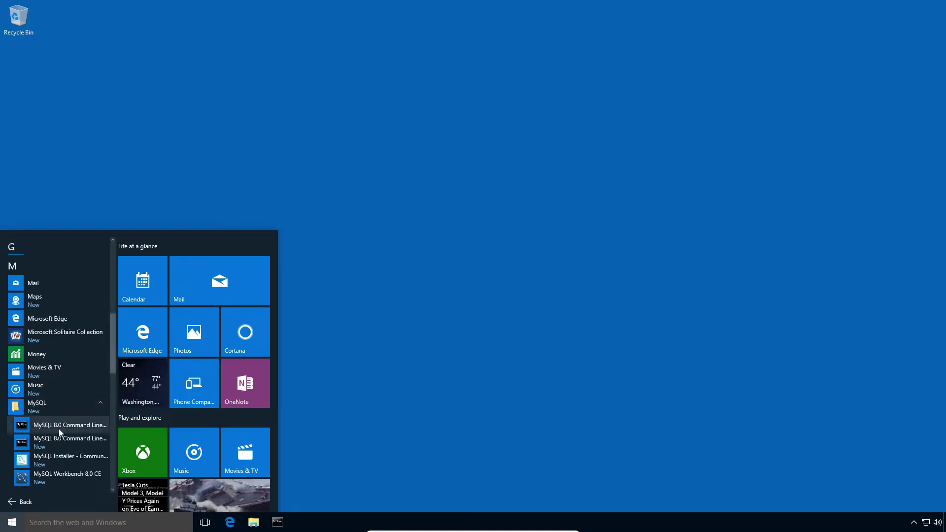
# Launch MySQL 8.0 Command Line Client and log in with the root password.
pyautogui.click(58, 426)
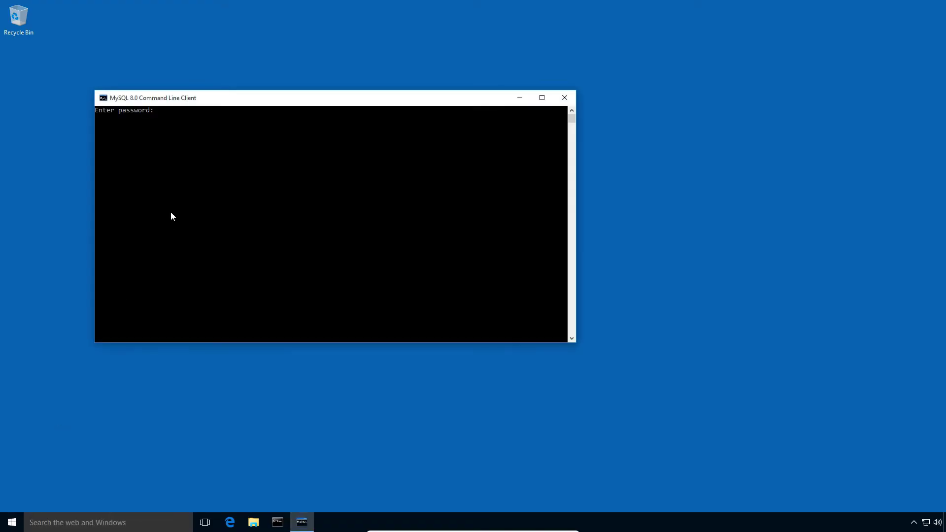
pyautogui.moveTo(259, 99); pyautogui.dragTo(358, 126)
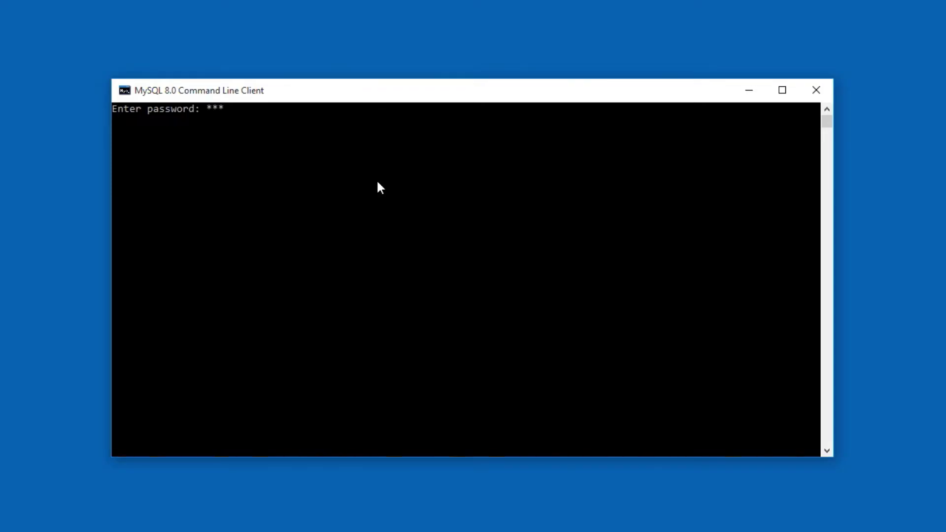
pyautogui.write('**')
pyautogui.press('Return')
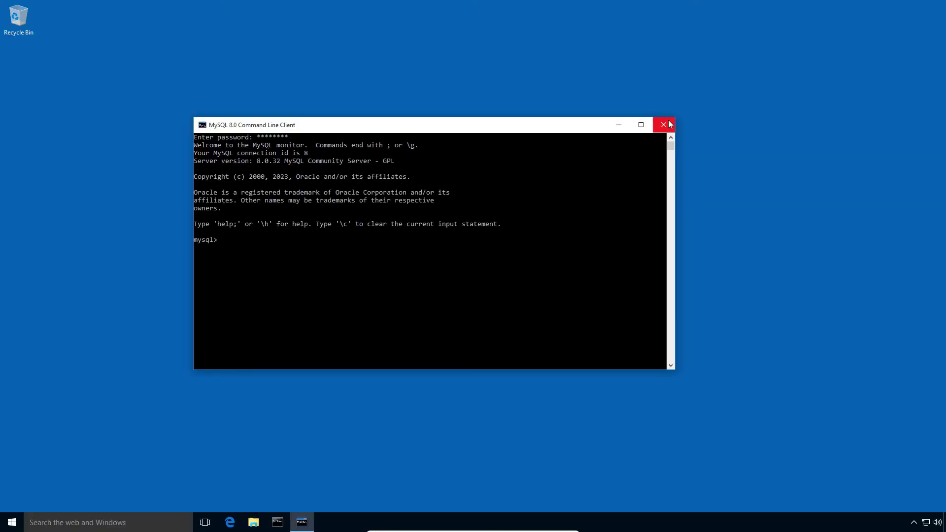
pyautogui.click(815, 79)
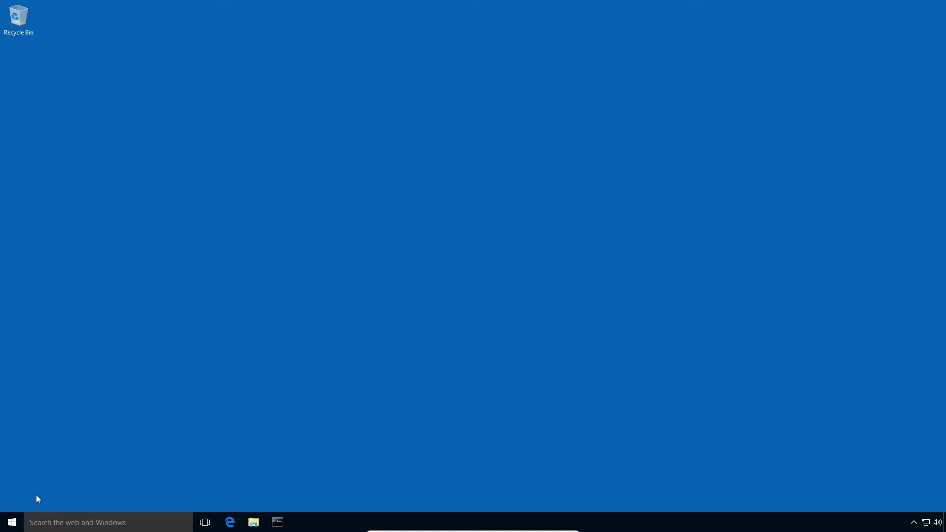
pyautogui.click(85, 523)
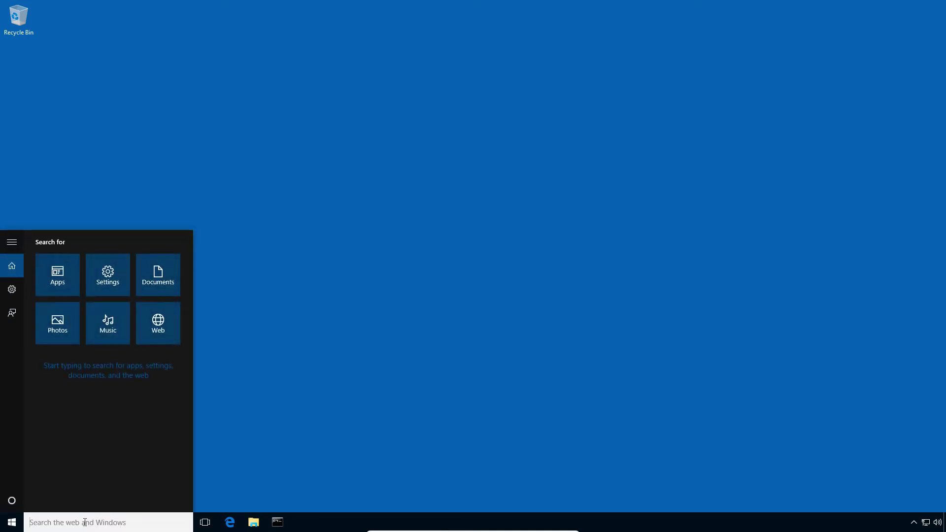
pyautogui.write('cmd')
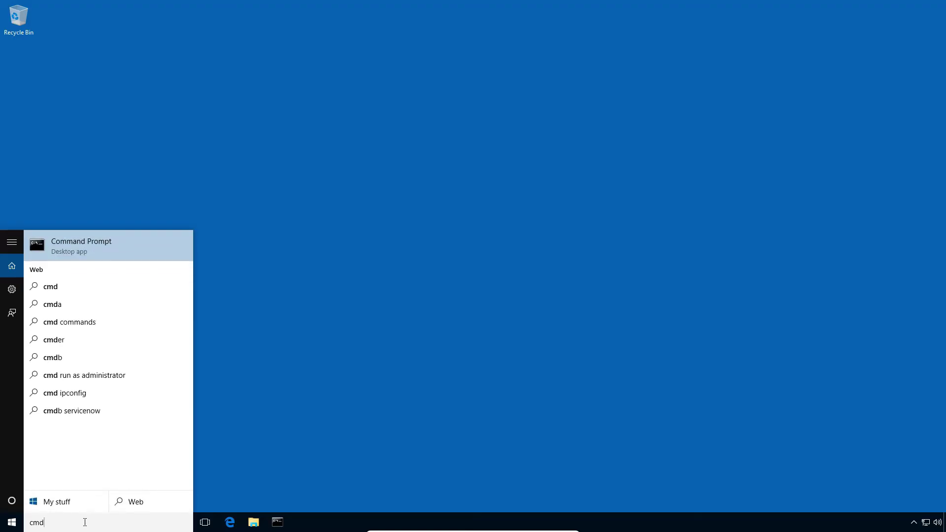
pyautogui.click(102, 245)
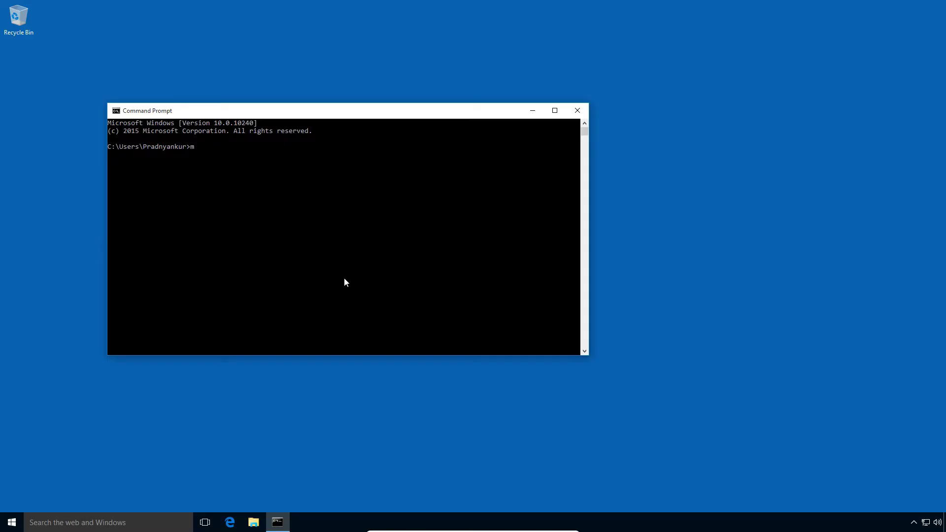
pyautogui.write('mysql')
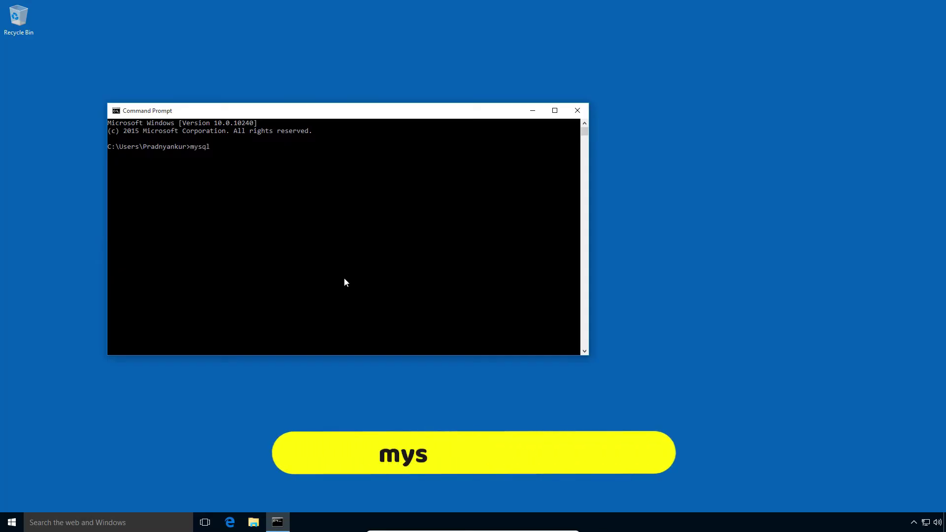
pyautogui.write(' -u root')
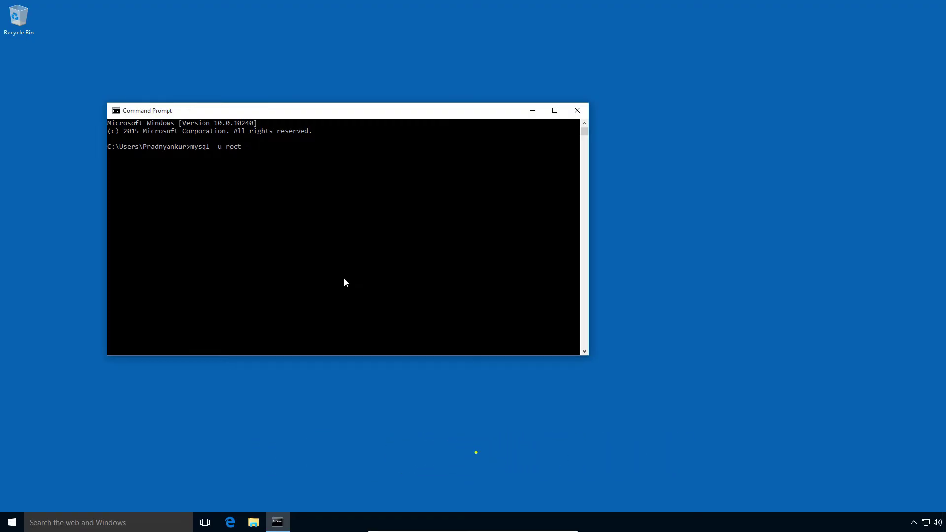
pyautogui.write(' -p')
pyautogui.press('Return')
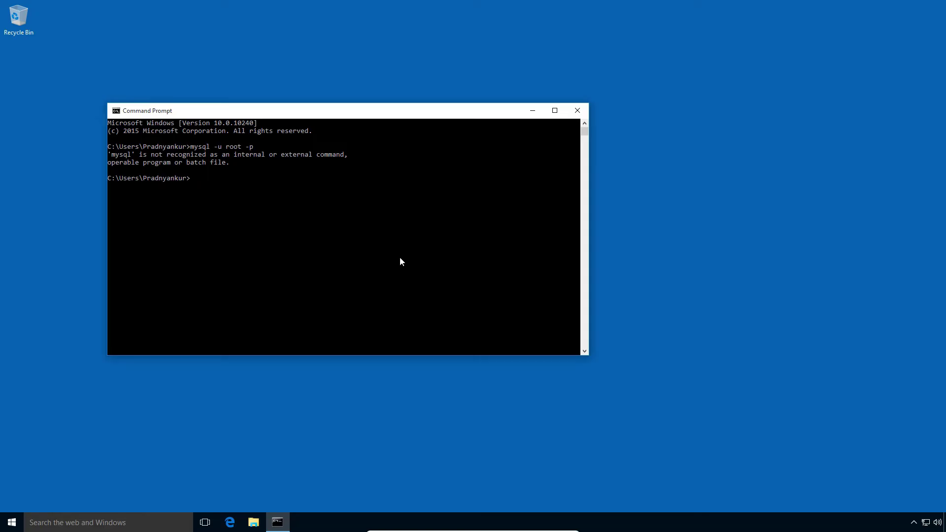
# Close Command Prompt and browse File Explorer to C:\Program Files\MySQL\MySQL Server 8.0\bin.
pyautogui.click(577, 111)
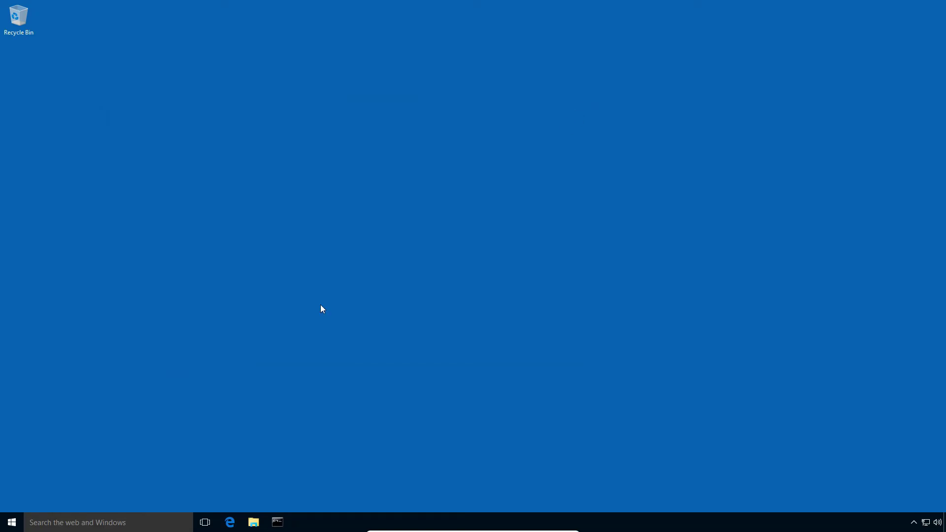
pyautogui.click(255, 521)
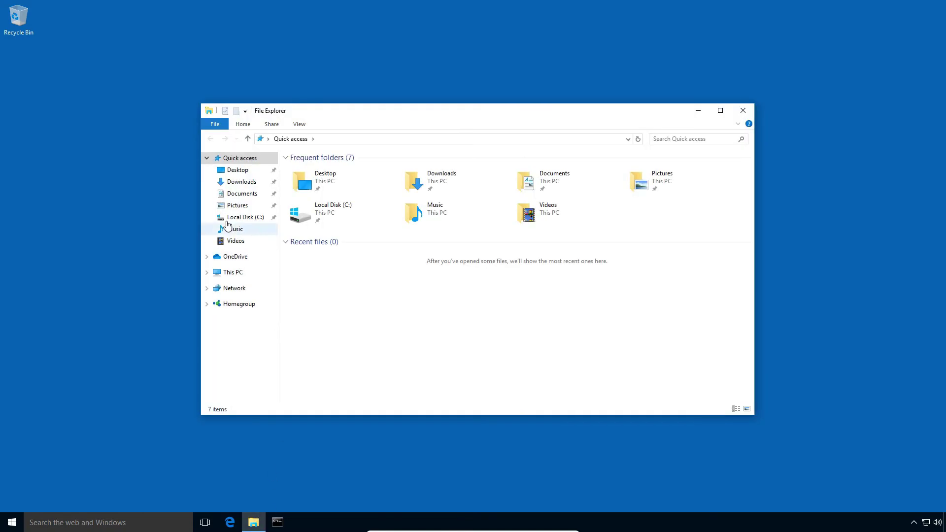
pyautogui.click(231, 217)
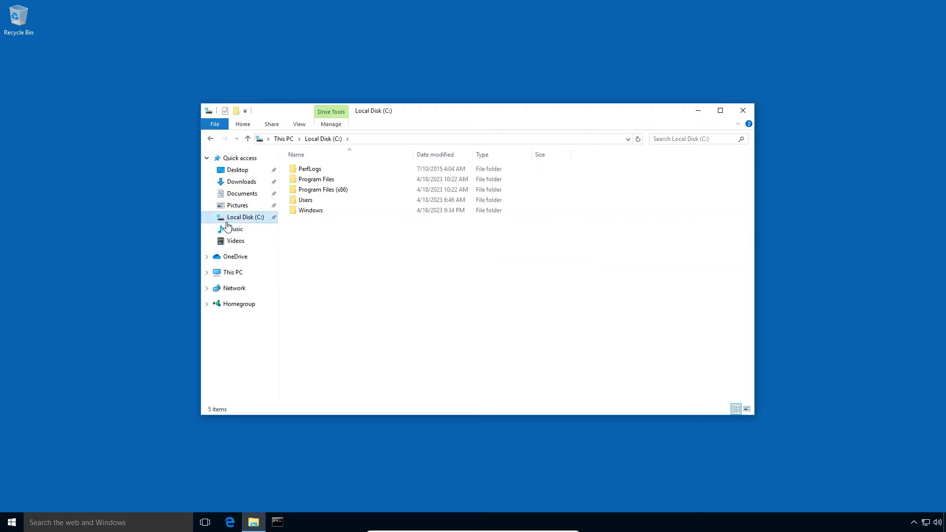
pyautogui.doubleClick(319, 180)
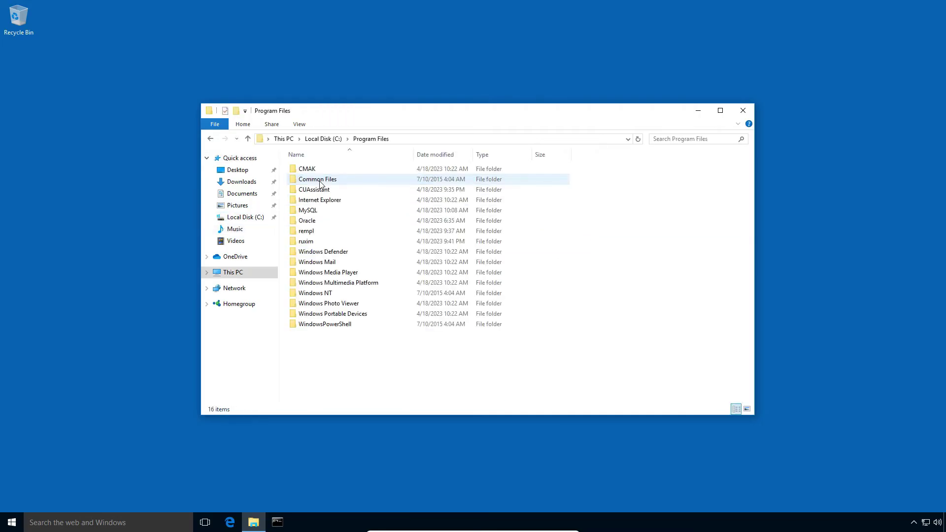
pyautogui.doubleClick(305, 211)
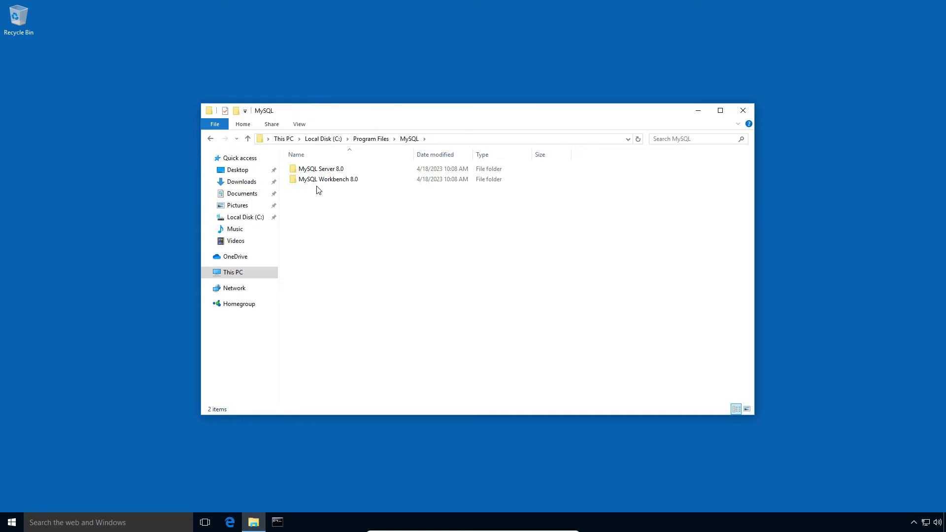
pyautogui.doubleClick(323, 171)
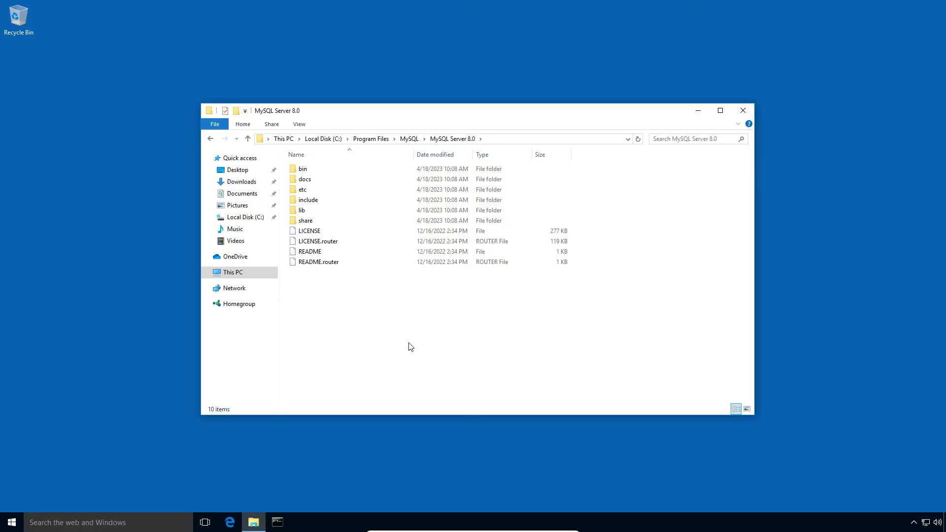
pyautogui.doubleClick(307, 169)
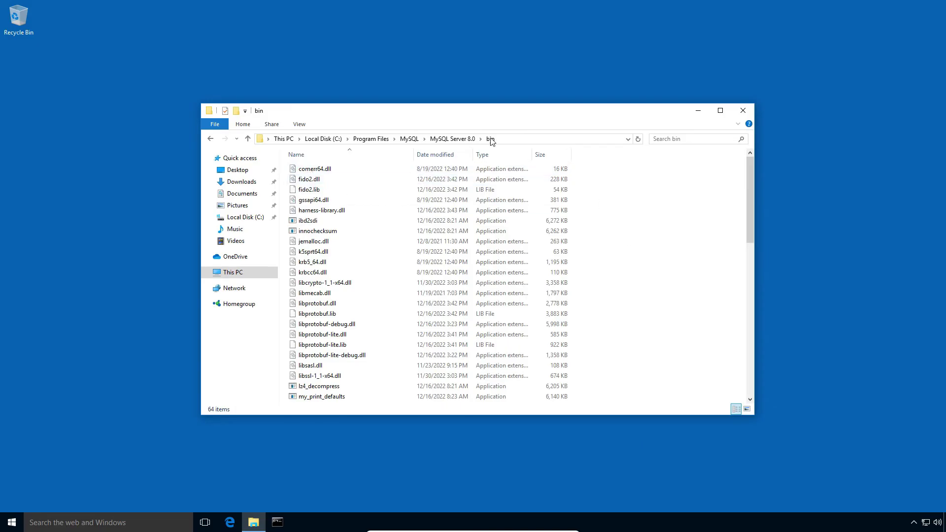
# Copy the bin folder's full path from the address bar.
pyautogui.click(259, 141)
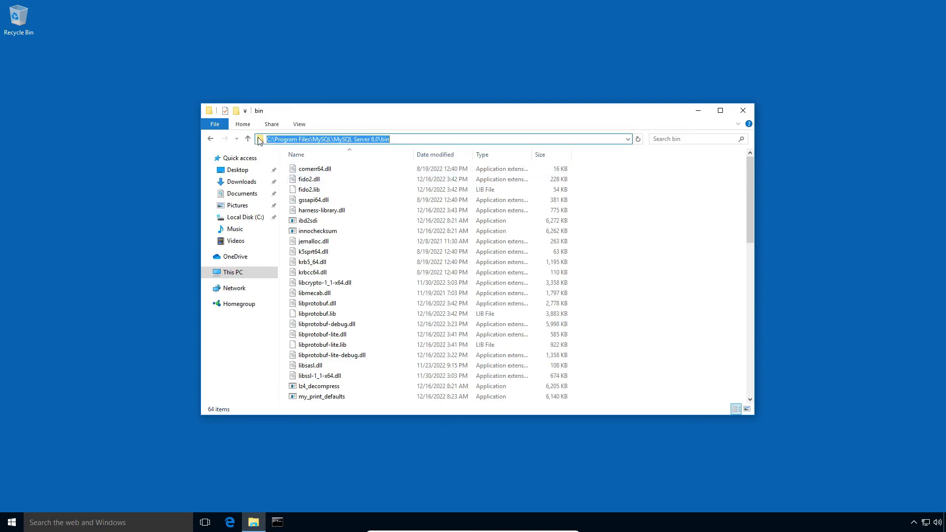
pyautogui.rightClick(352, 138)
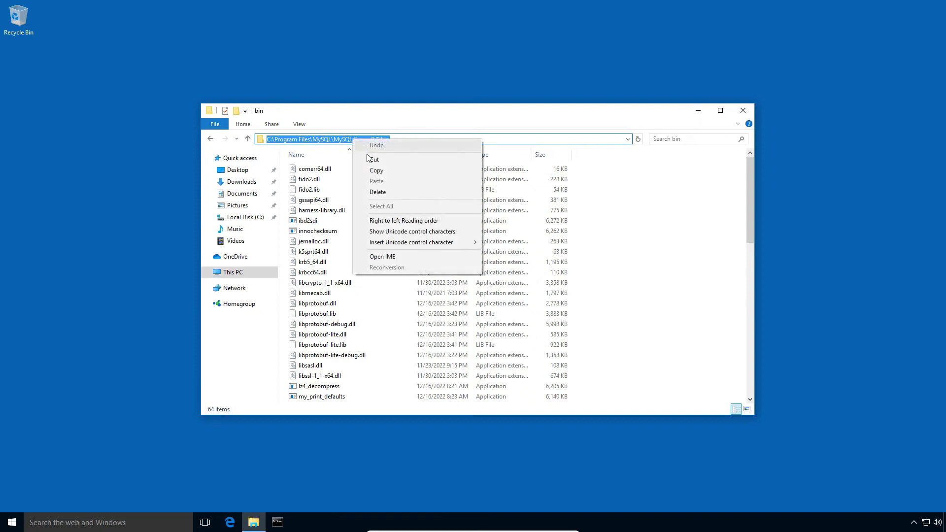
pyautogui.click(374, 170)
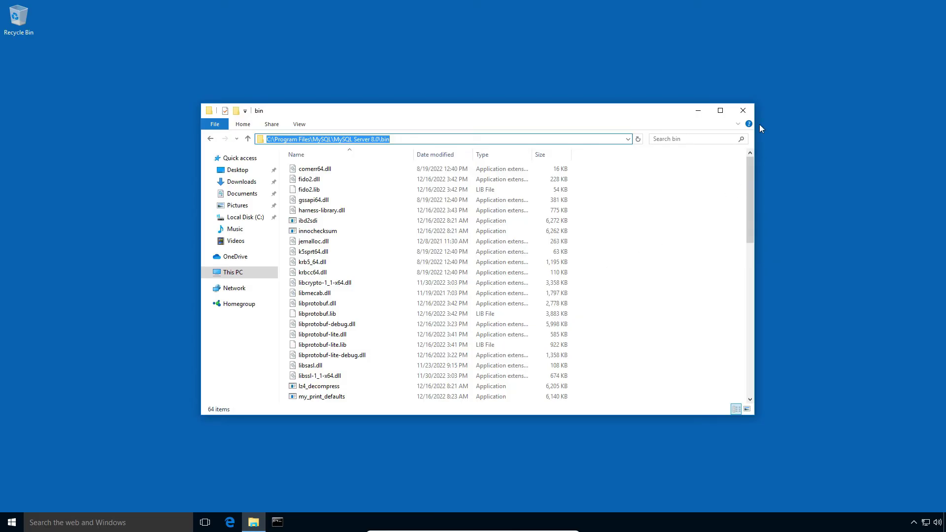
# Search 'environment variables', open the Environment Variables dialog, and select the system Path variable.
pyautogui.click(747, 110)
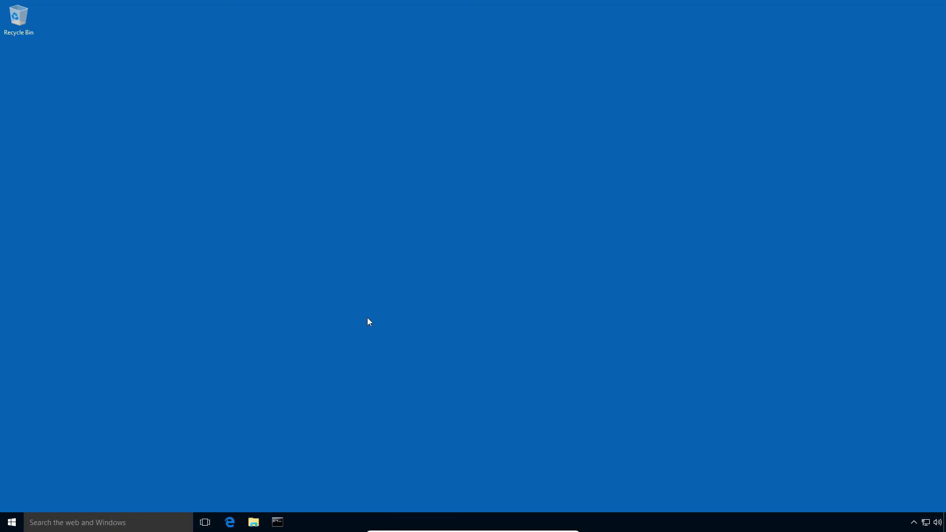
pyautogui.click(100, 523)
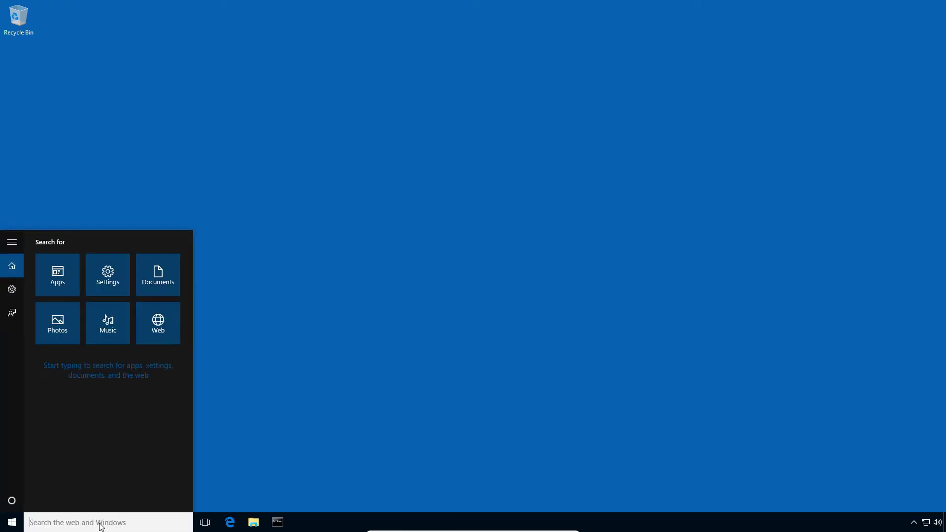
pyautogui.write('env')
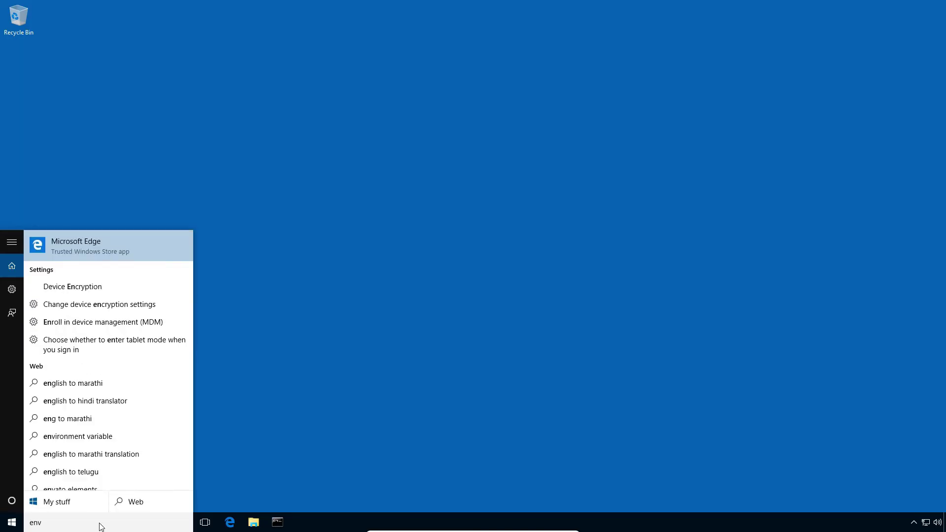
pyautogui.write('ironment var')
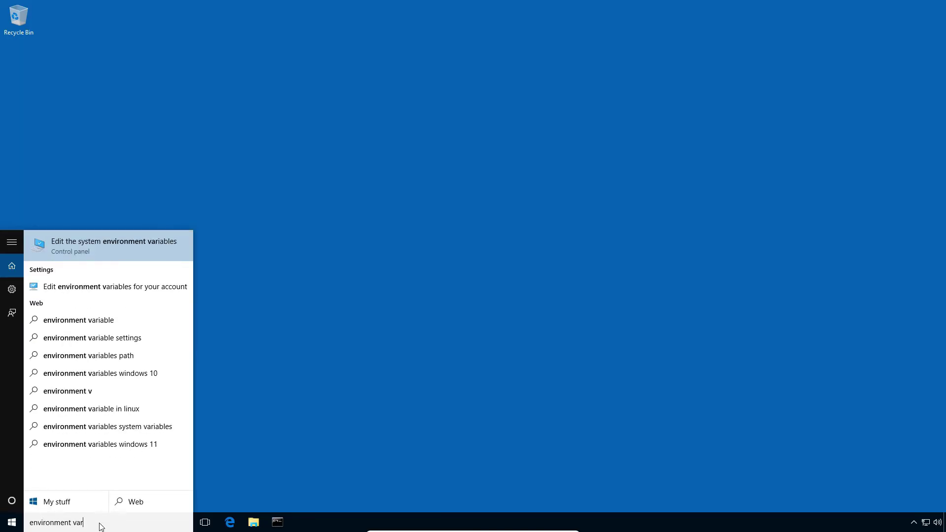
pyautogui.write('iables')
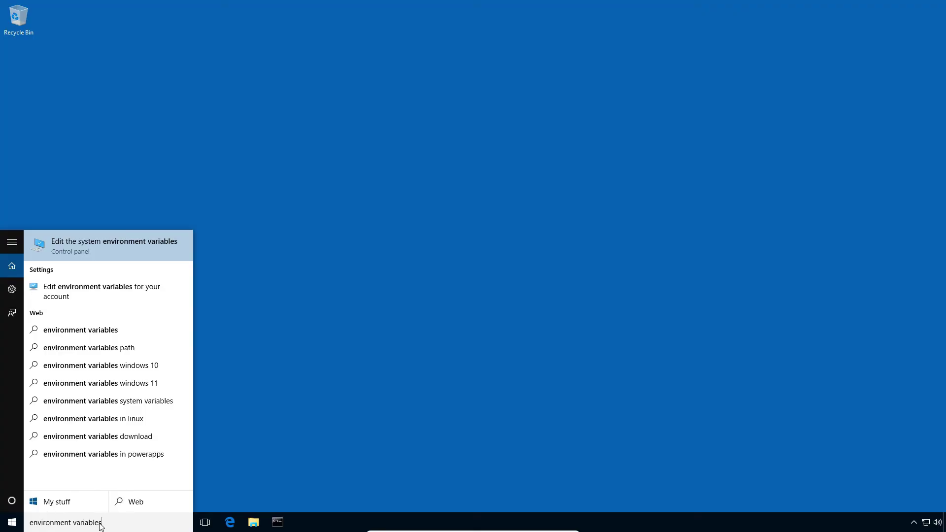
pyautogui.click(109, 249)
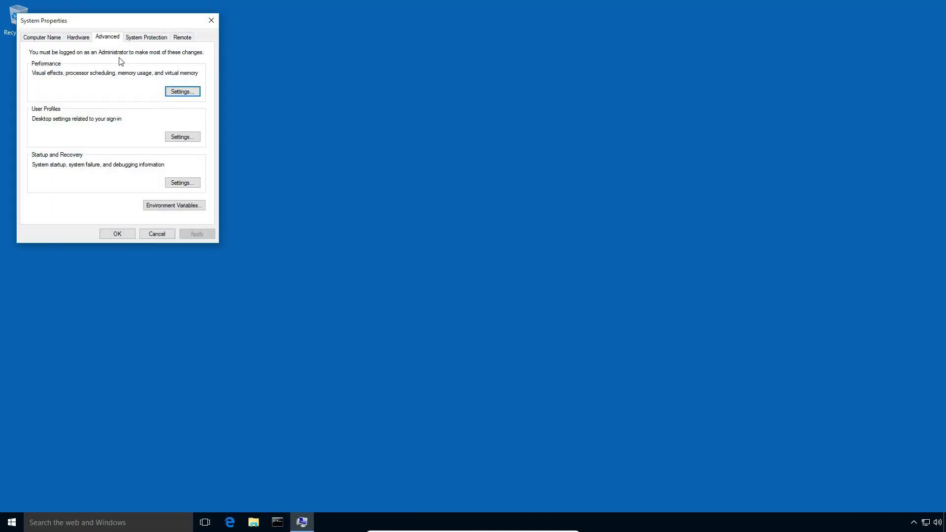
pyautogui.moveTo(108, 24); pyautogui.dragTo(343, 146)
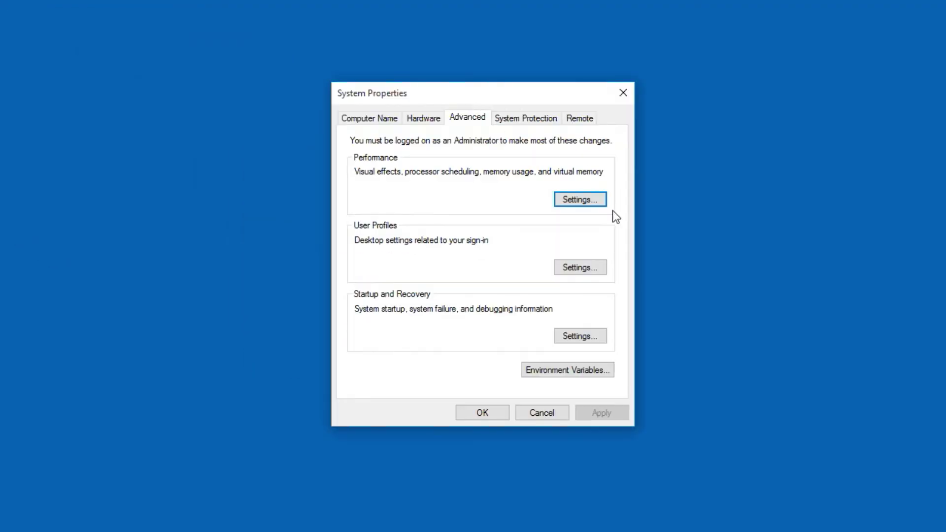
pyautogui.click(555, 366)
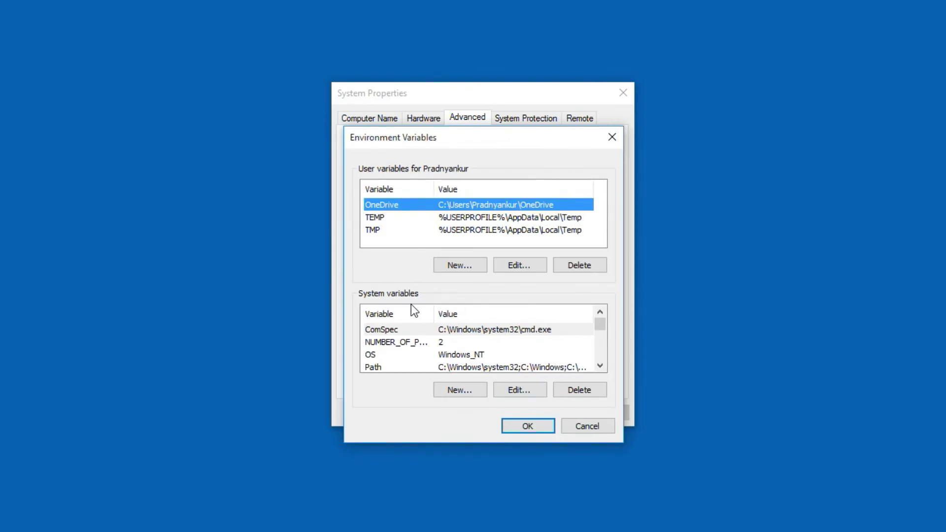
pyautogui.click(382, 369)
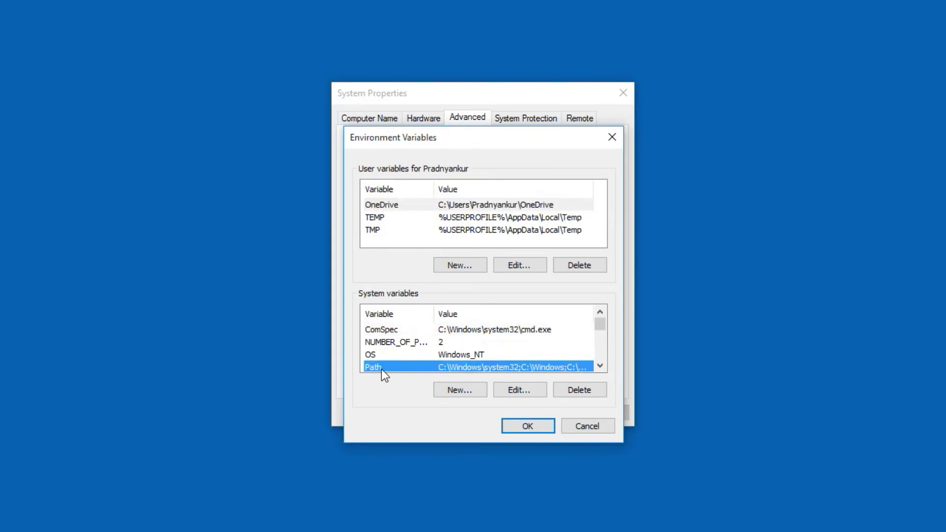
# Append ';C:\Program Files\MySQL\MySQL Server 8.0\bin' to the system Path and confirm all three dialogs.
pyautogui.click(519, 390)
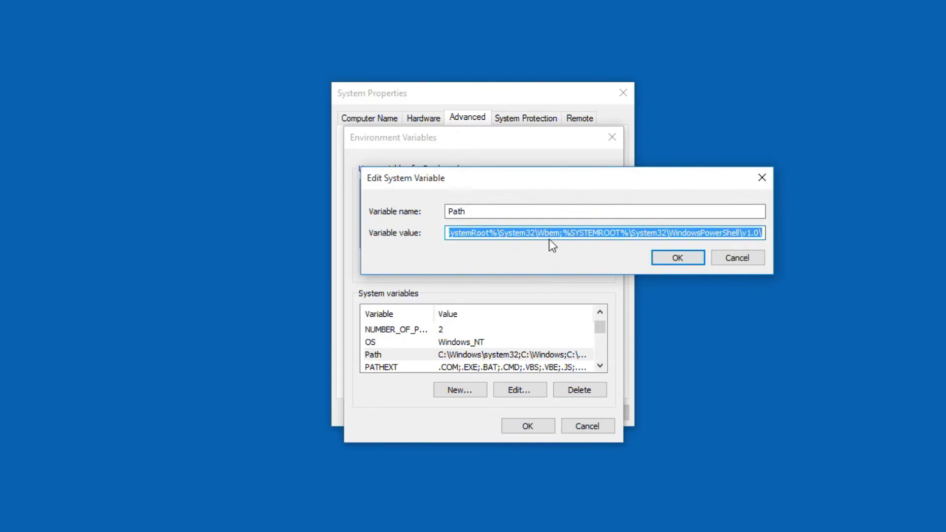
pyautogui.click(751, 233)
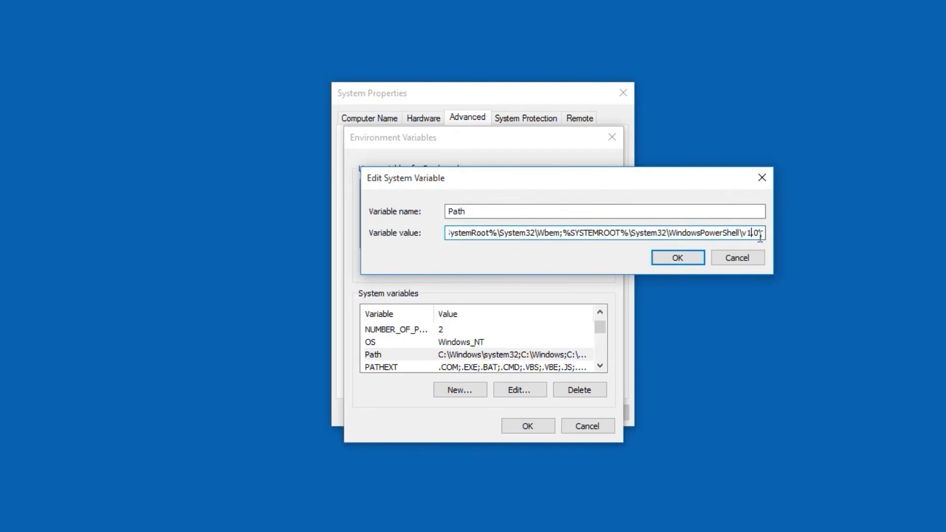
pyautogui.press('End')
pyautogui.write(';')
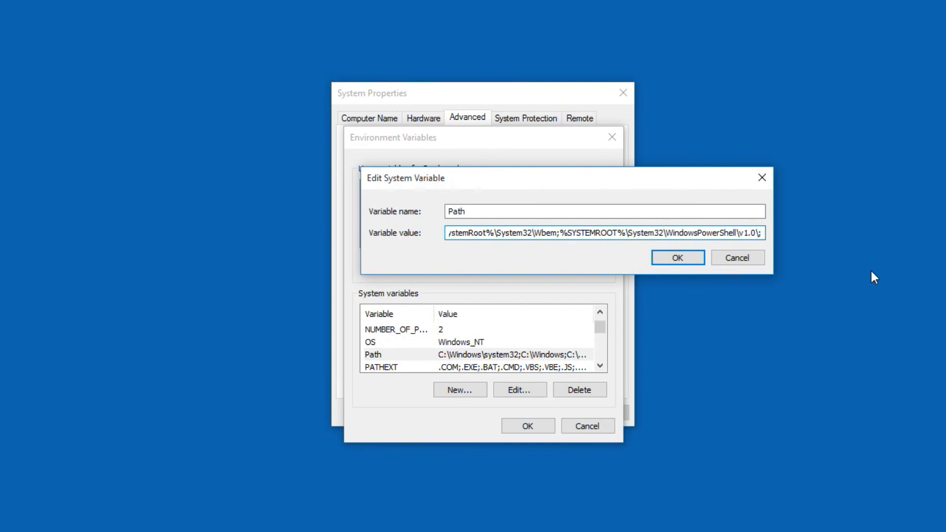
pyautogui.hotkey('ctrl', 'v')
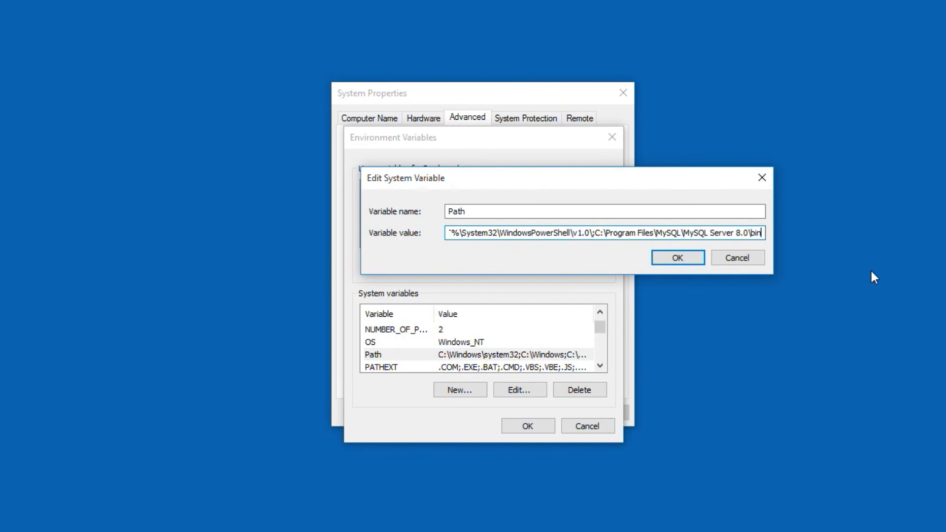
pyautogui.click(676, 259)
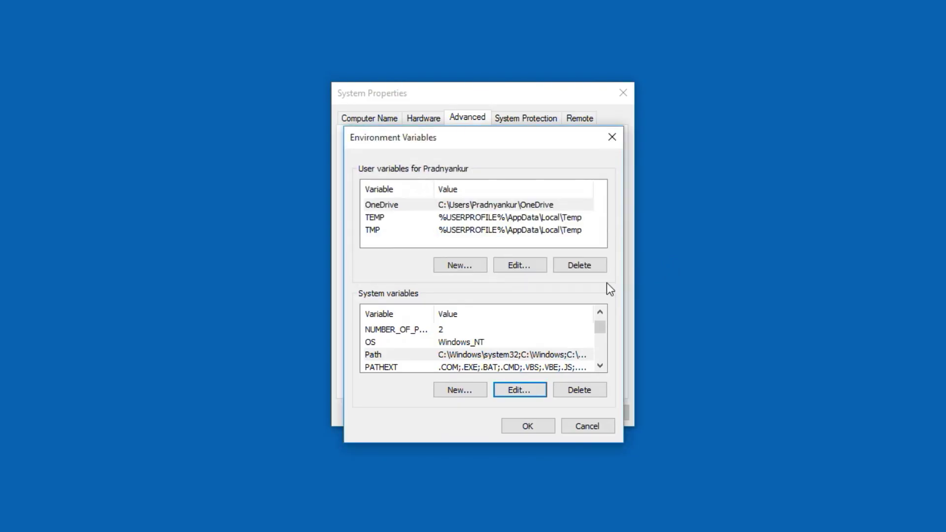
pyautogui.click(514, 426)
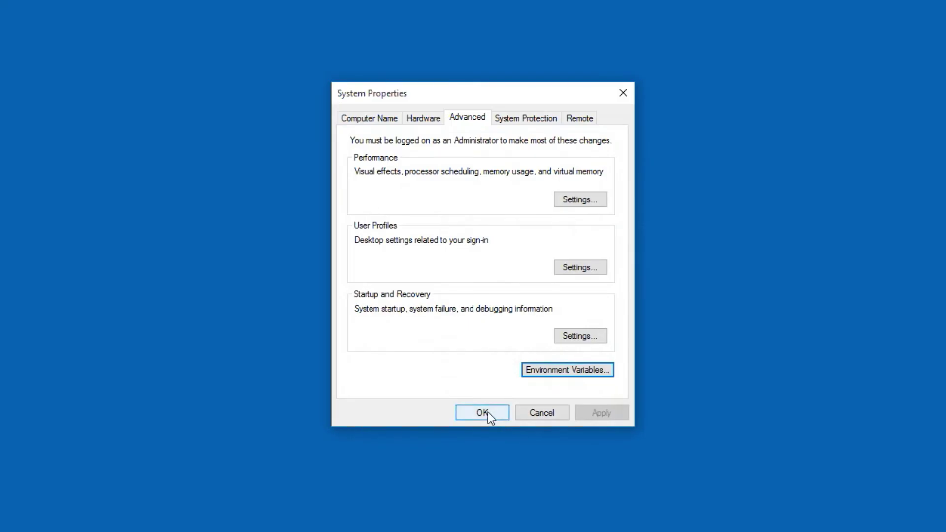
pyautogui.click(482, 413)
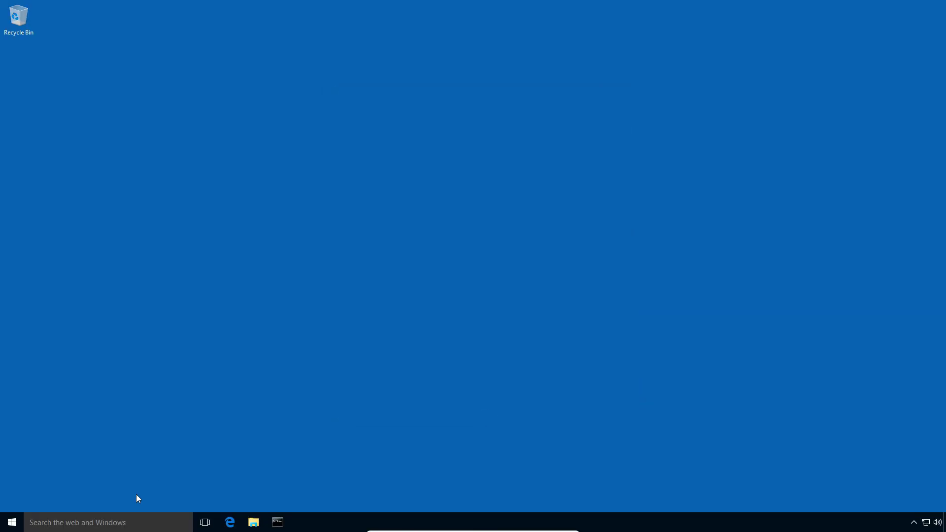
# Find 'cmd' in Windows search and open Command Prompt.
pyautogui.click(97, 512)
pyautogui.write('cmd')
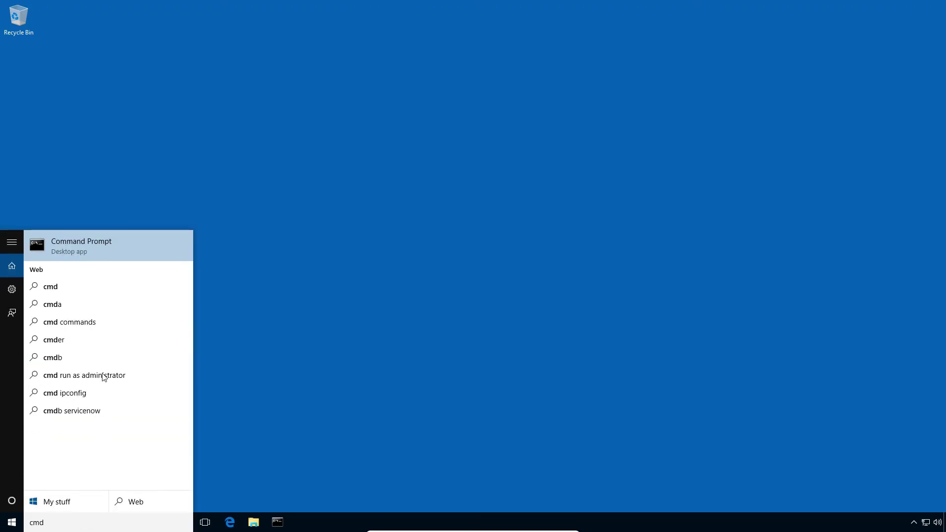
pyautogui.click(99, 244)
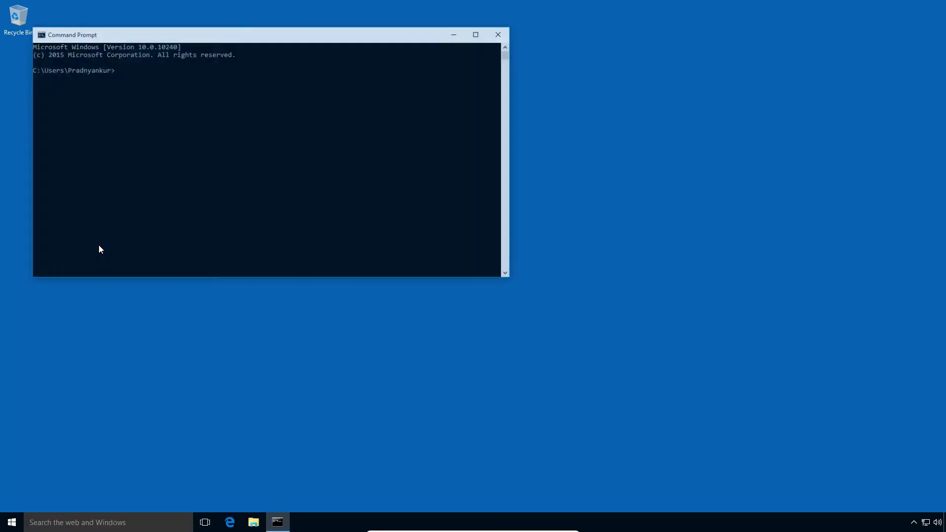
pyautogui.moveTo(230, 37); pyautogui.dragTo(367, 89)
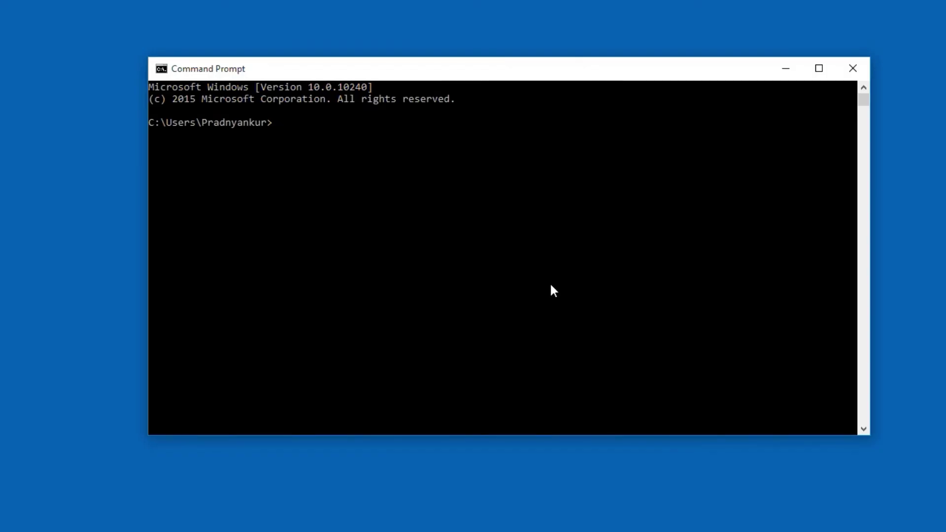
# Run 'mysql -u root -p' and enter the root password to reach the mysql> prompt.
pyautogui.write('mysql -u root -p')
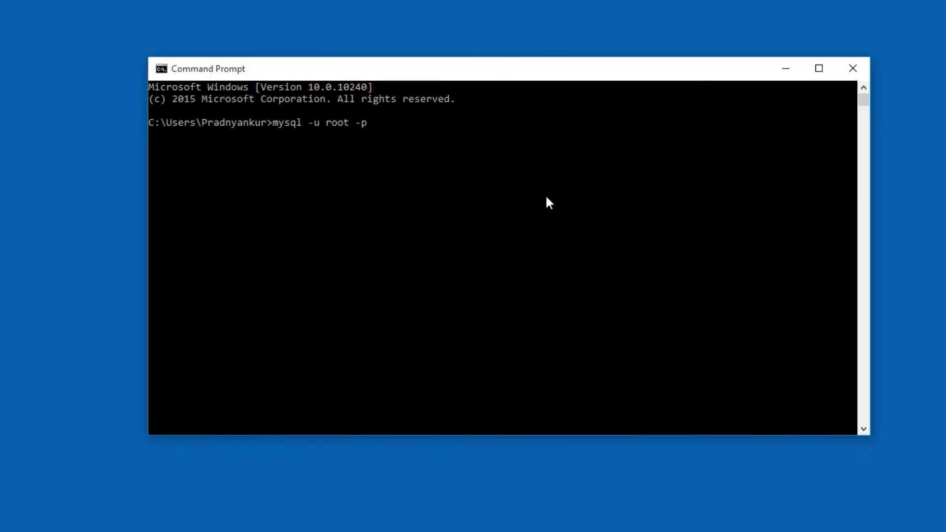
pyautogui.press('Return')
pyautogui.write('******')
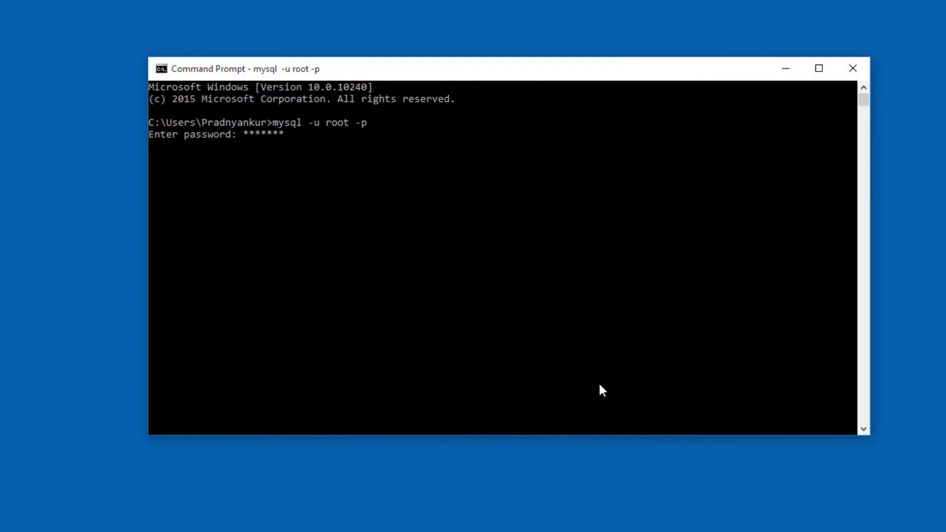
pyautogui.write('**')
pyautogui.press('Return')
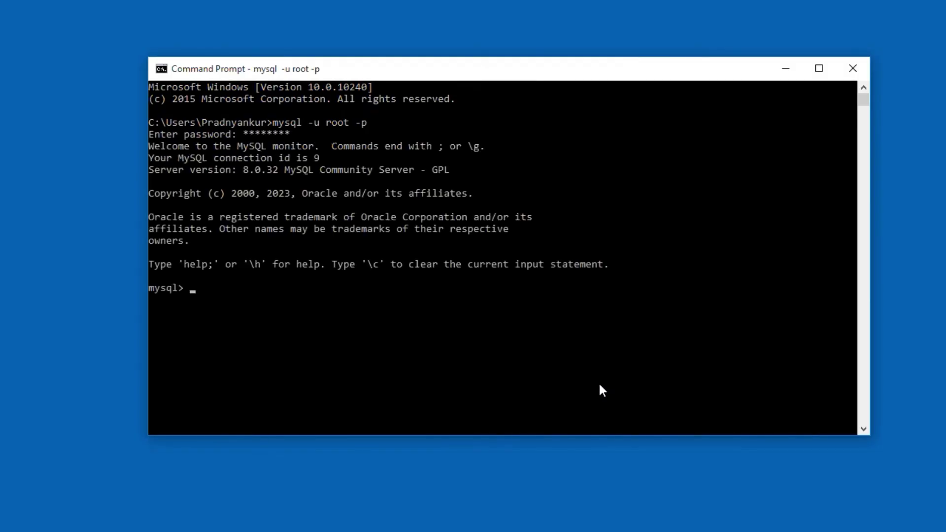